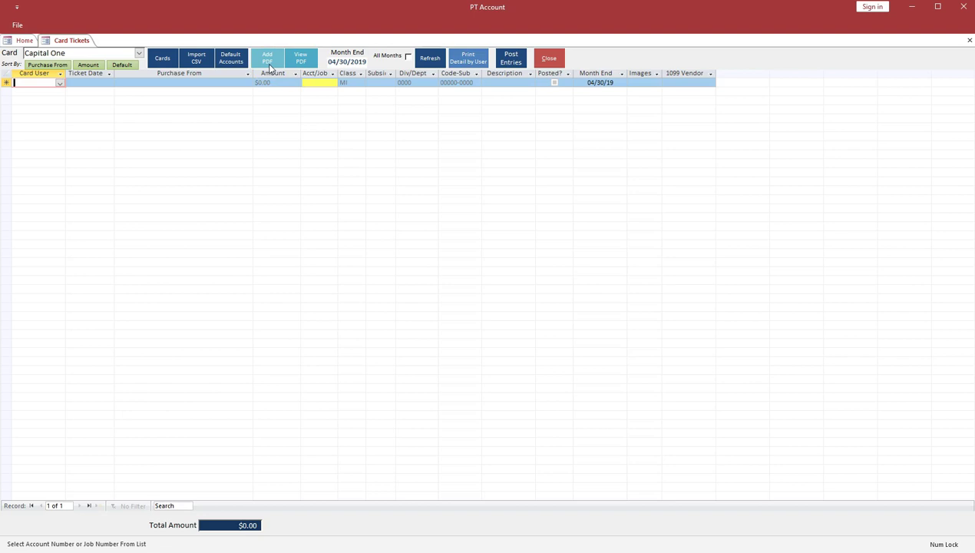
Step: Open the card list and inspect the Chase Visa name entry and American Express CSV formats
left_click(173, 63)
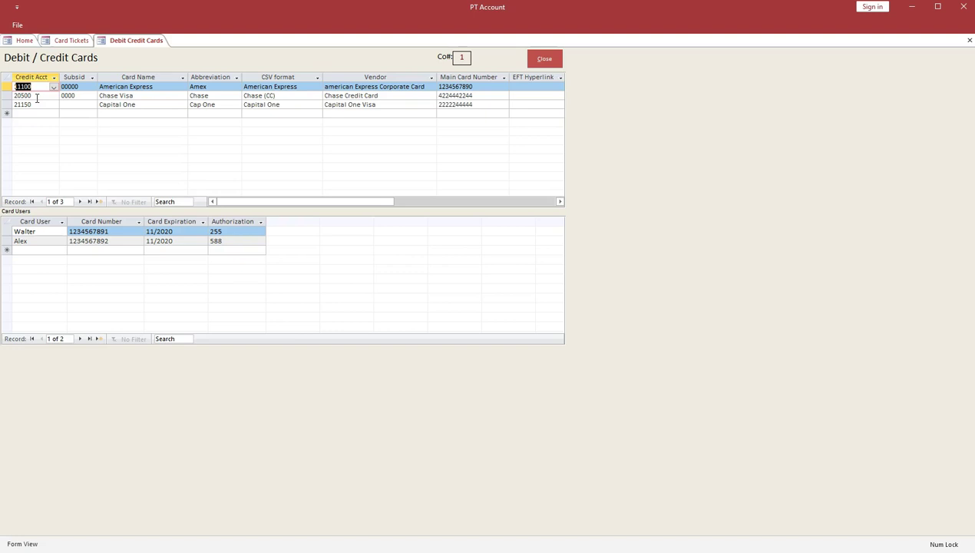
left_click(37, 96)
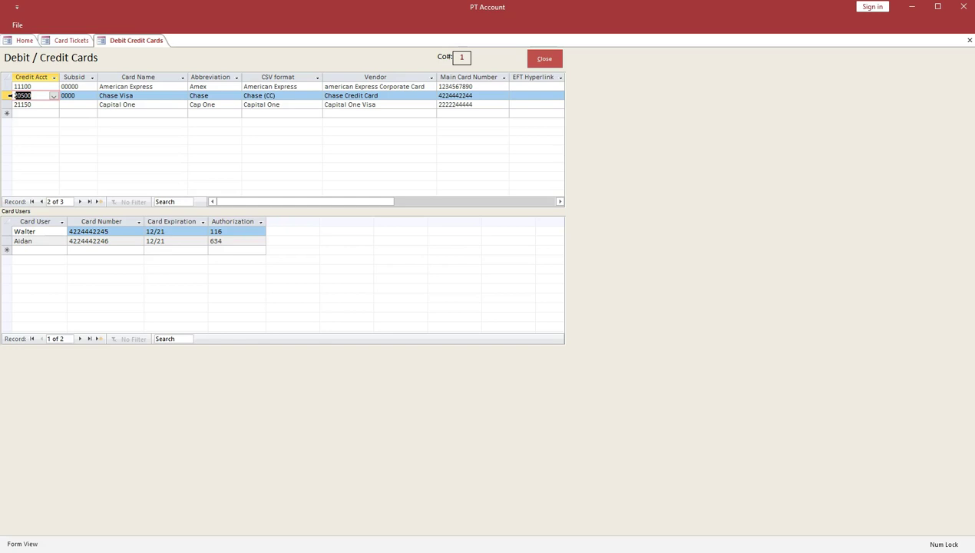
left_click(155, 95)
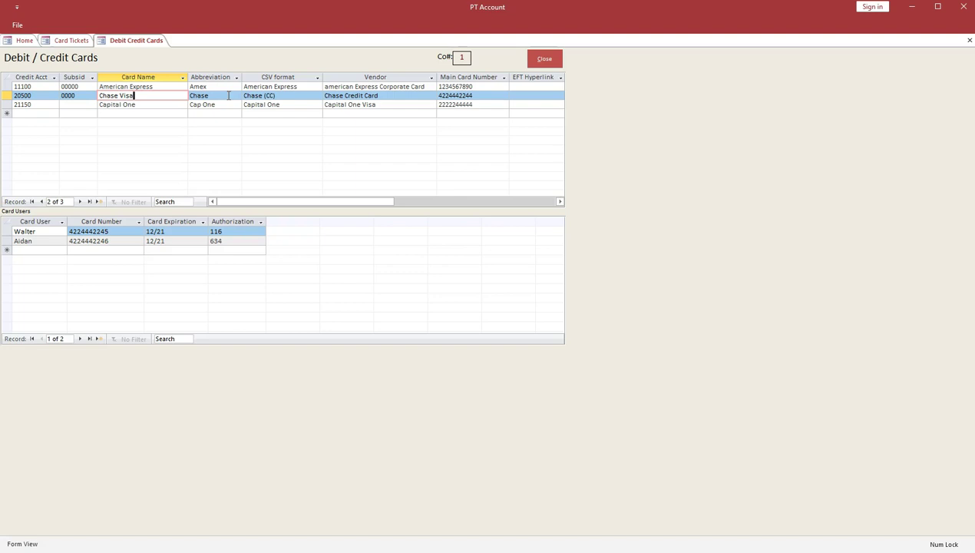
left_click(317, 87)
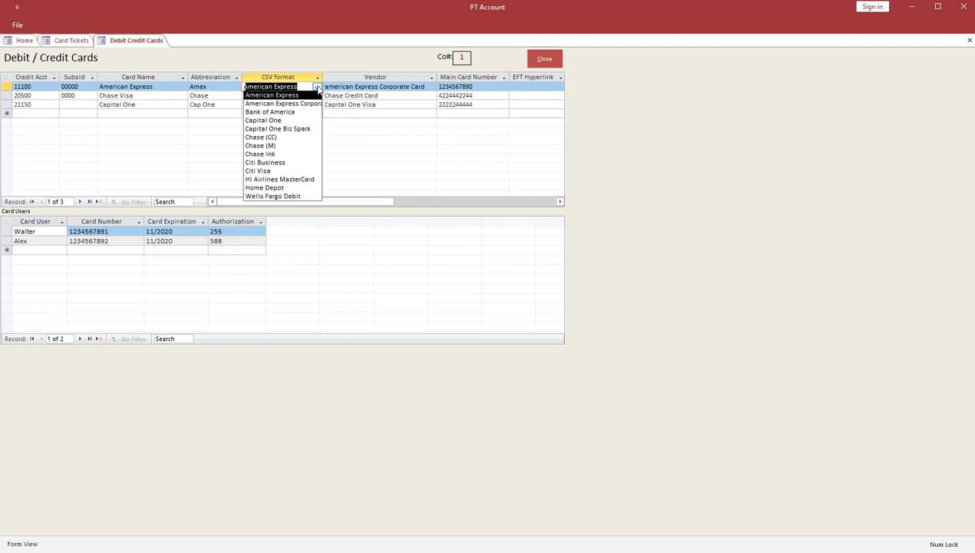
Step: Check American Express's linked vendor and main card number, then close the card setup
left_click(431, 86)
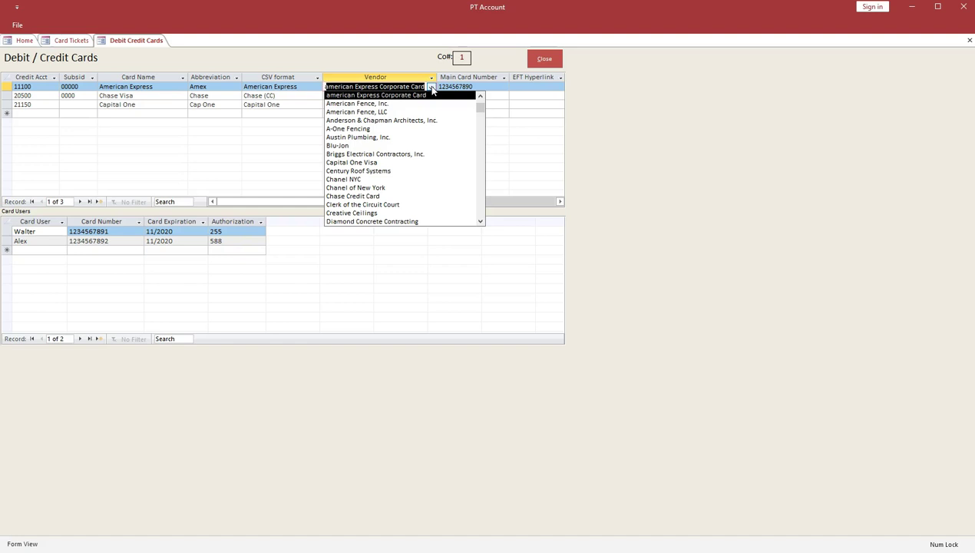
left_click(498, 87)
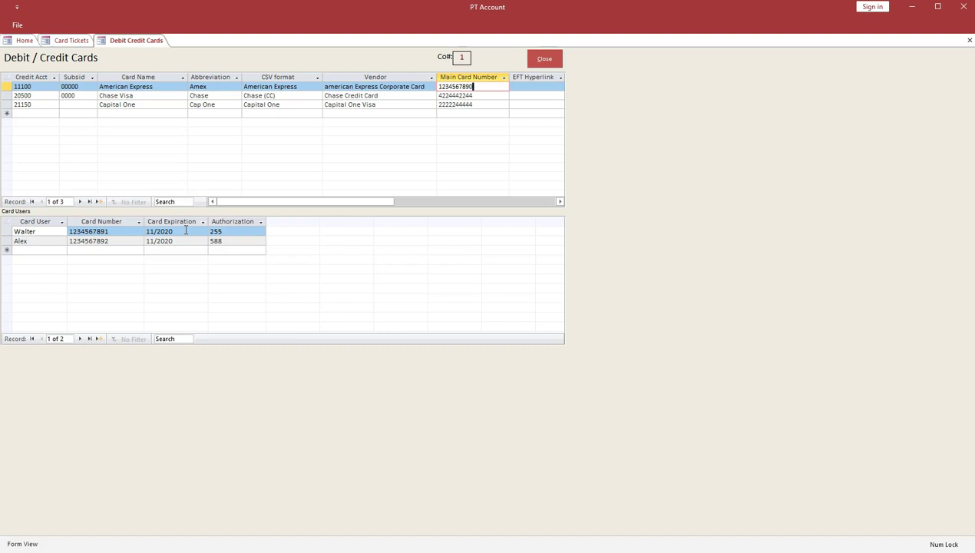
left_click(545, 58)
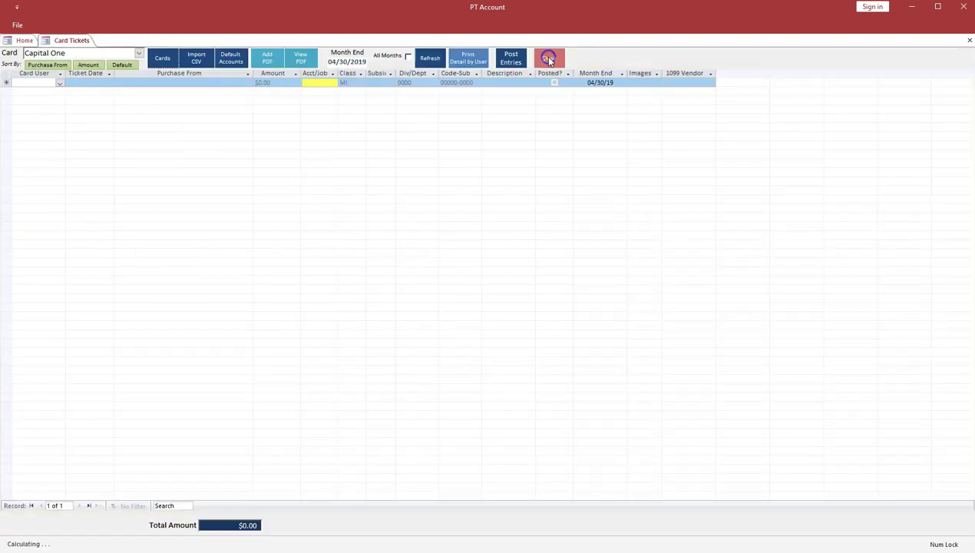
left_click(232, 59)
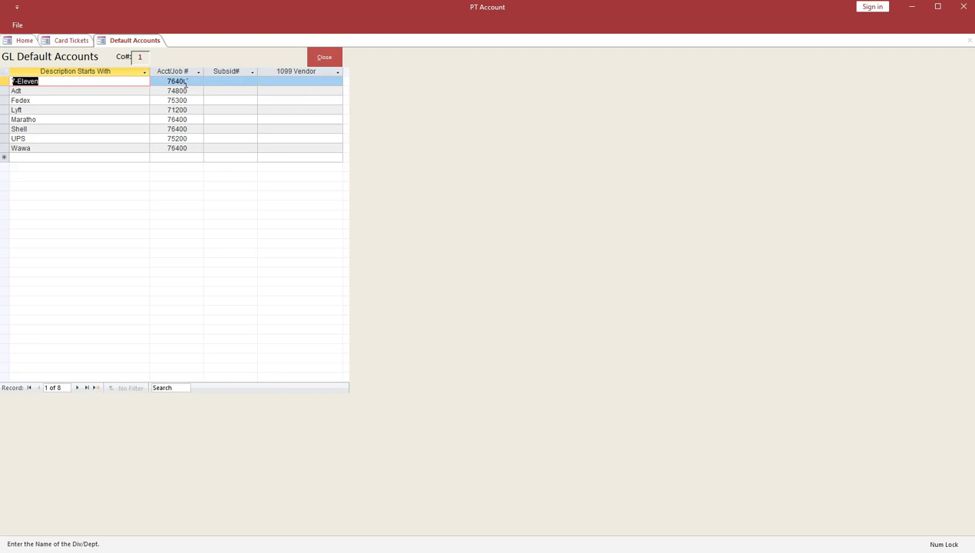
left_click(37, 157)
left_click(335, 52)
left_click(335, 58)
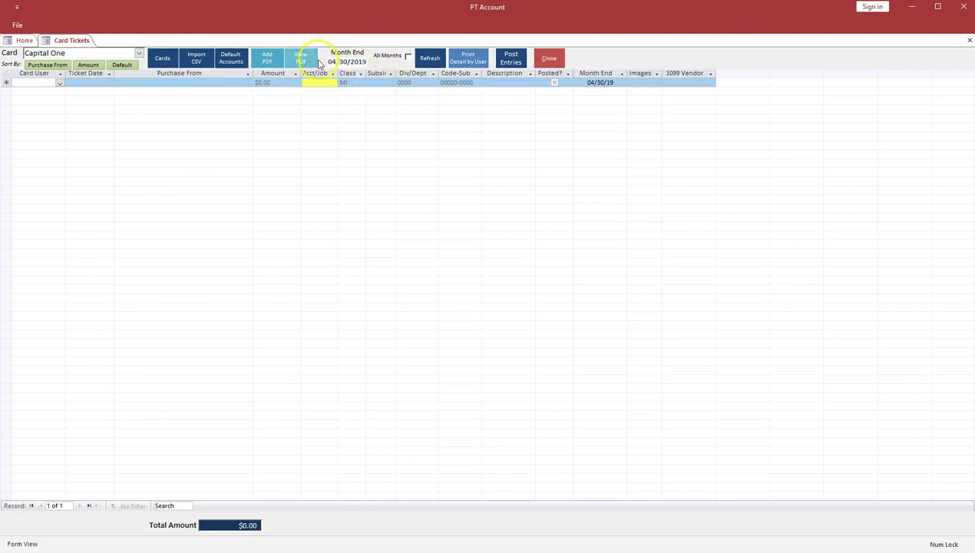
Step: Import CAPITAL ONE.csv from the Desktop as Capital One tickets for month end 4/30/2019
left_click(197, 58)
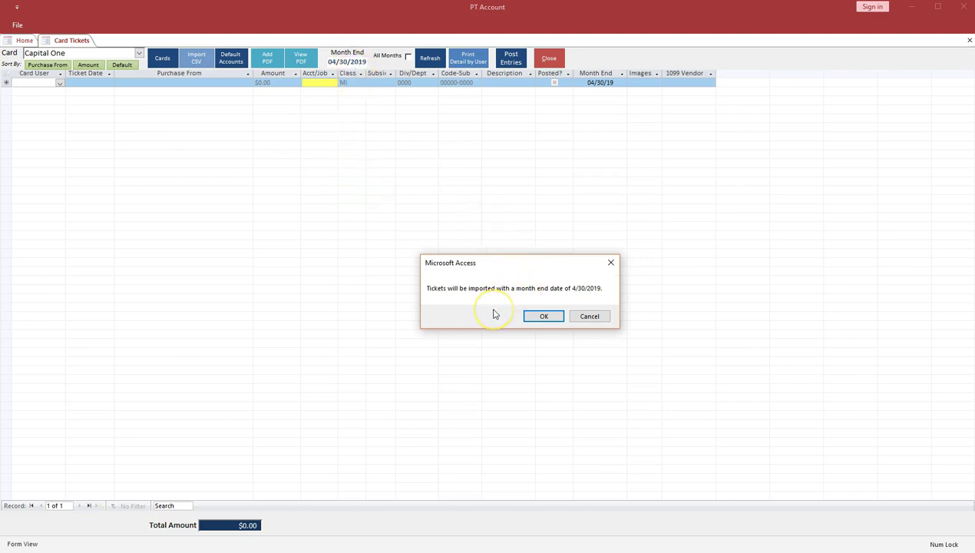
left_click(431, 307)
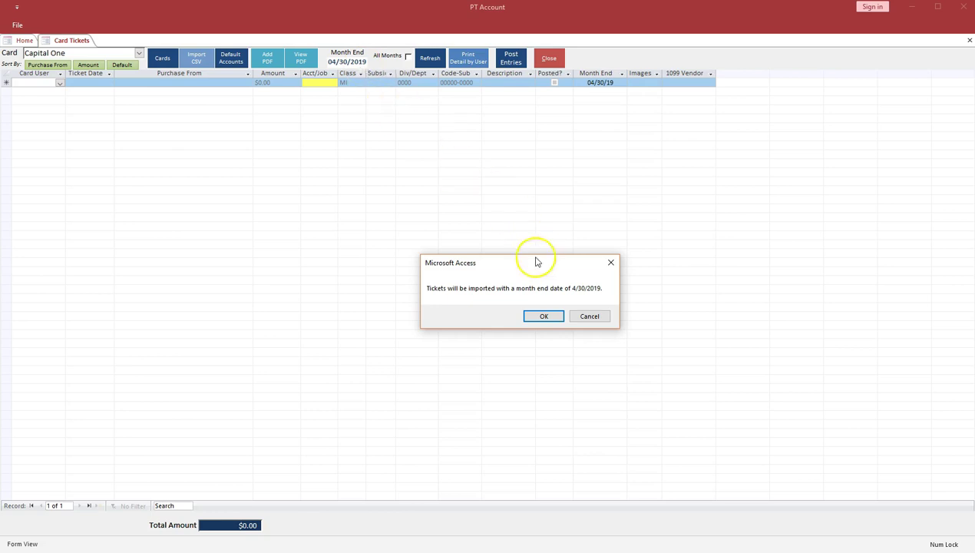
left_click(543, 316)
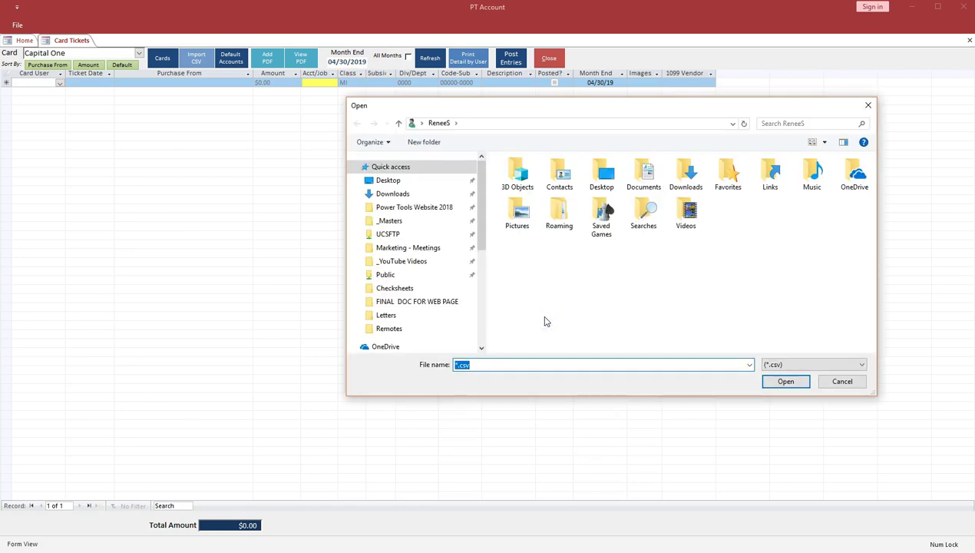
left_click(385, 181)
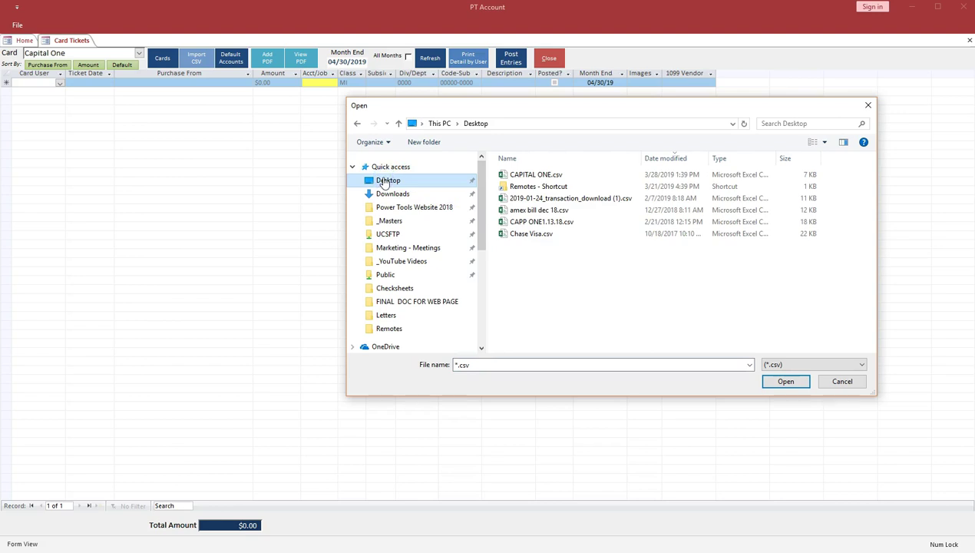
left_click(524, 173)
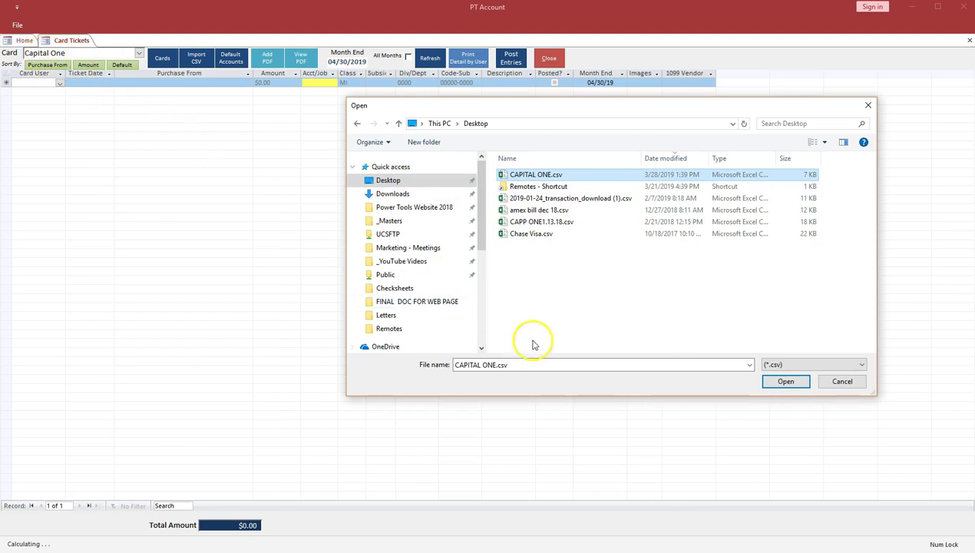
left_click(785, 382)
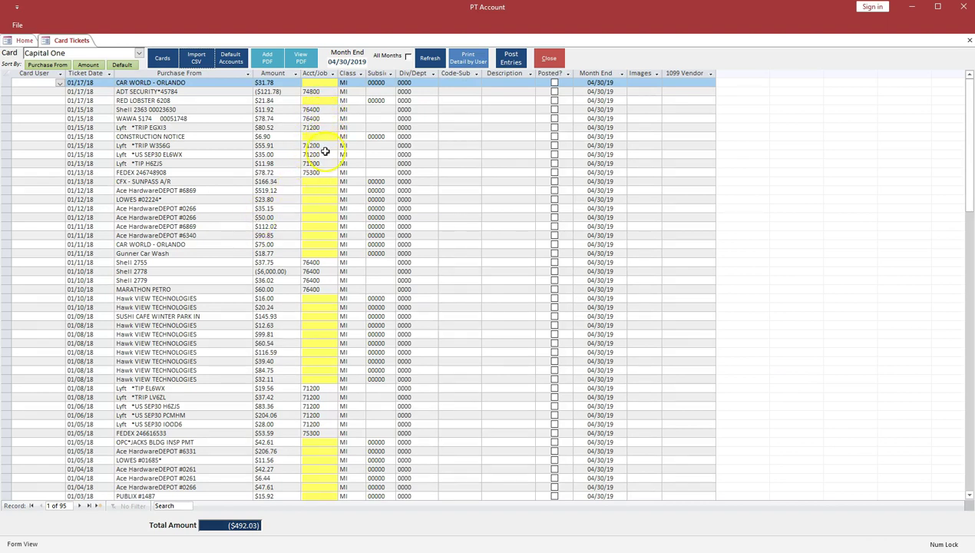
left_click(158, 154)
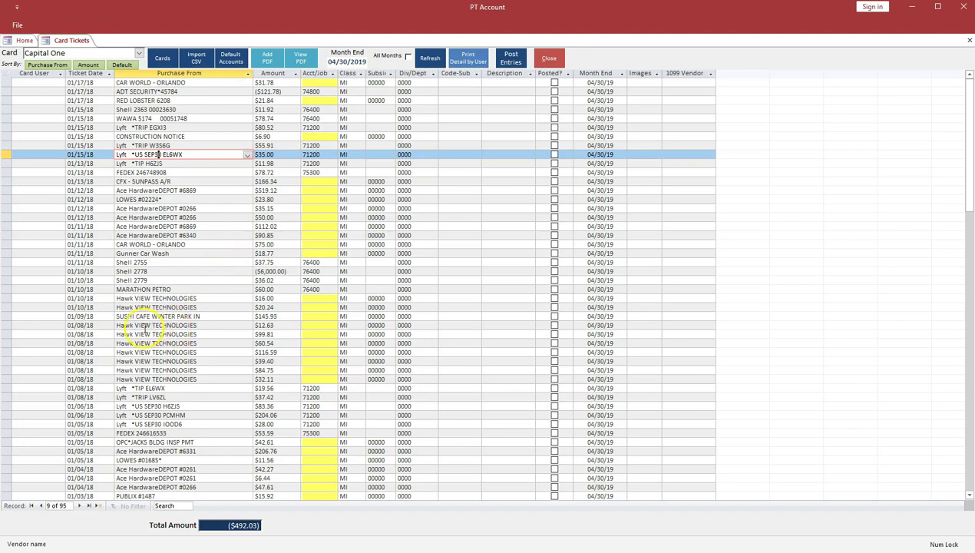
left_click(143, 325)
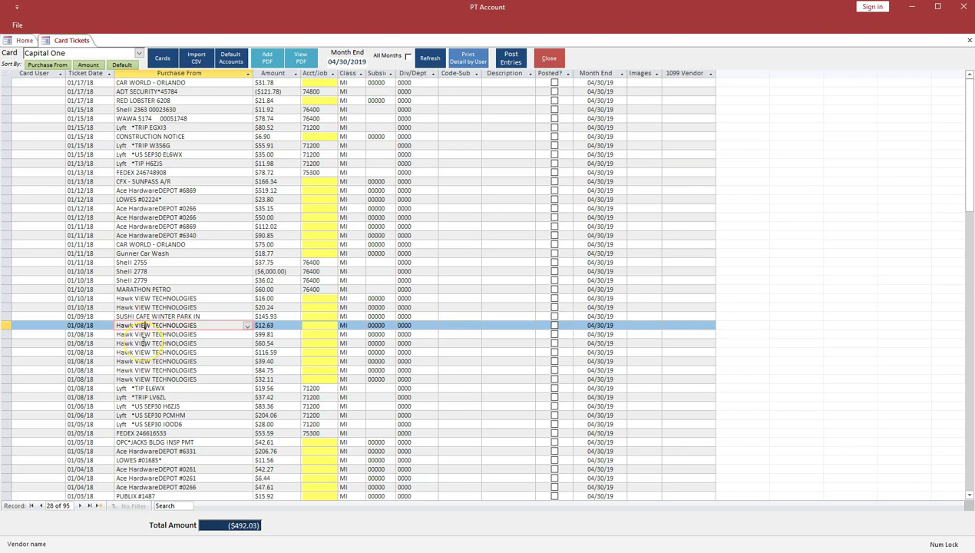
left_click(231, 59)
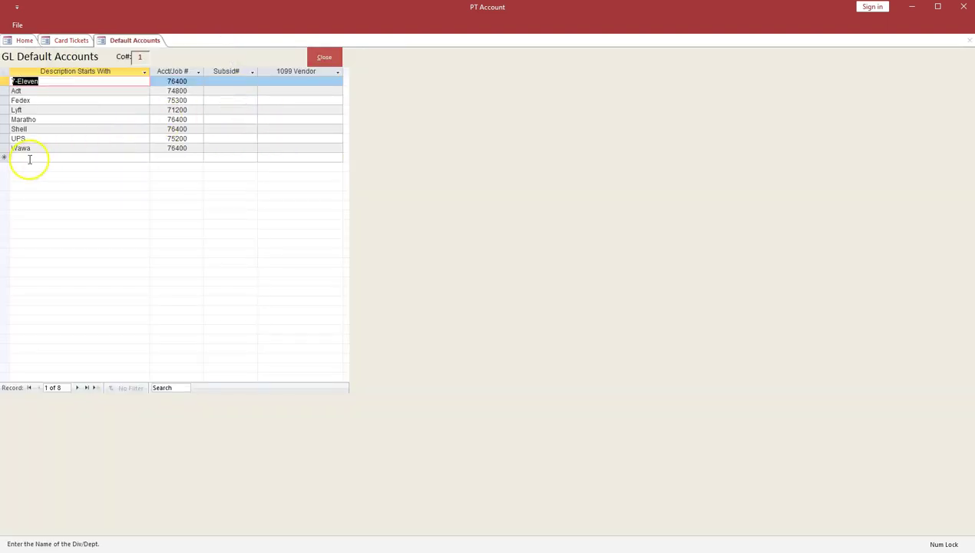
Step: Add a 'hawk' default account rule mapped to 71100 ADVERTISING EXPENSE and apply it
left_click(29, 158)
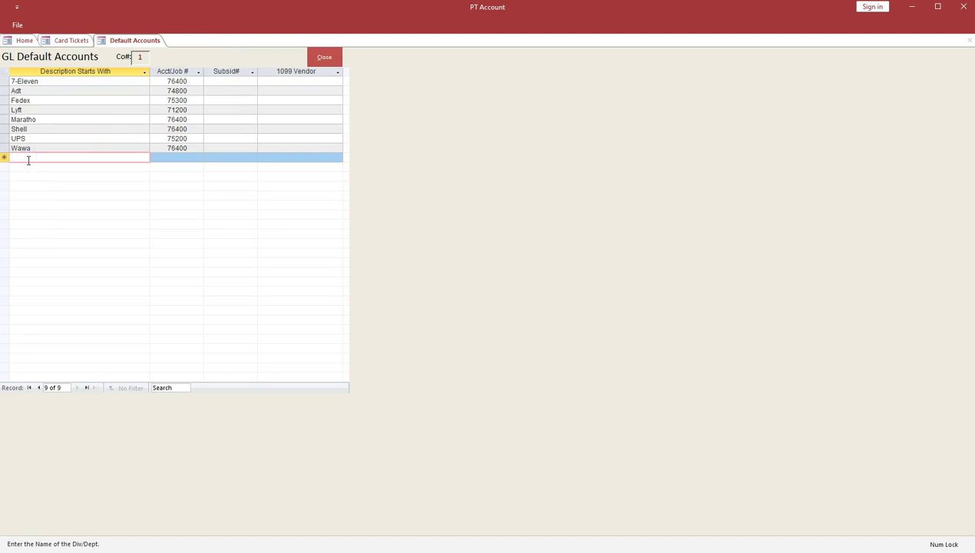
type("hawk")
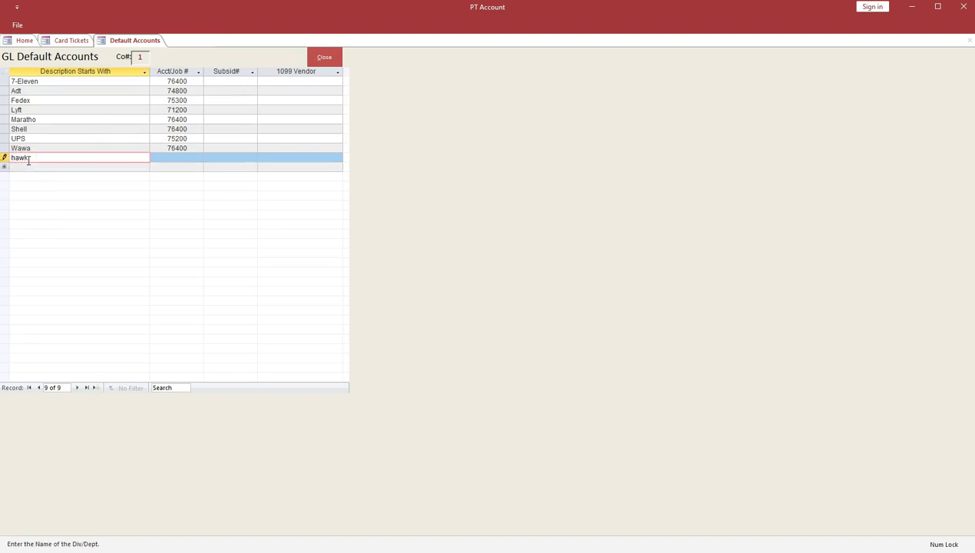
left_click(198, 158)
type("70100")
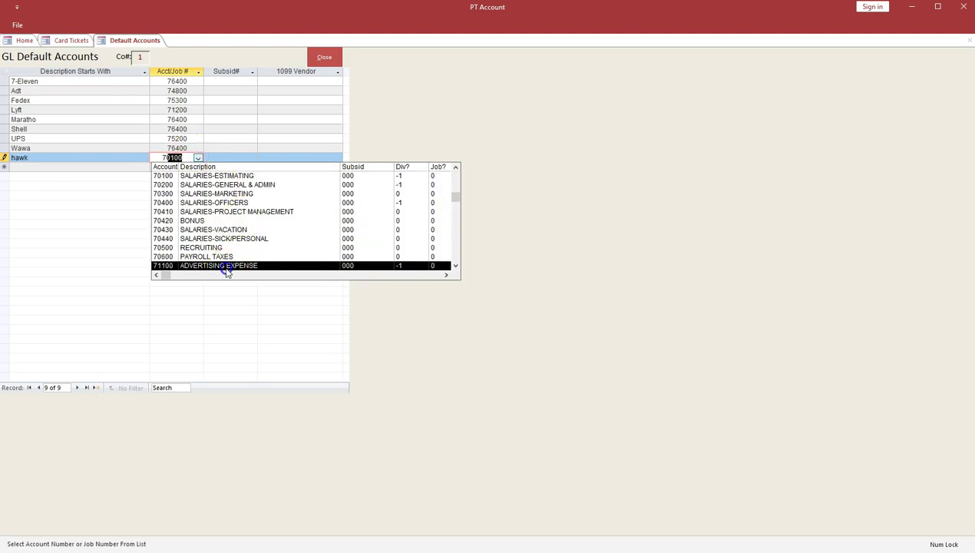
left_click(225, 266)
left_click(325, 57)
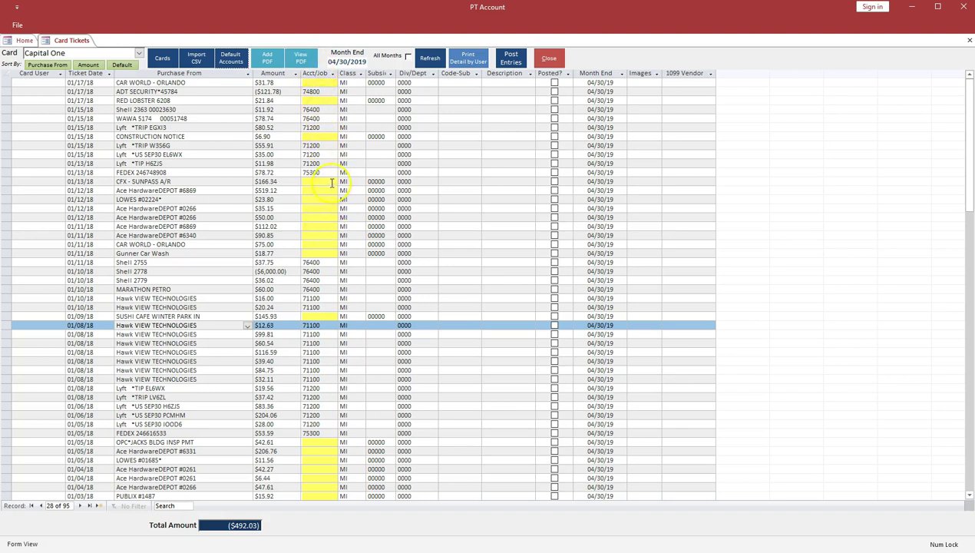
Step: Code the CFX - SUNPASS ticket with account 55001, class MI and code 01010-0000 Superintendent
left_click(335, 181)
type("5500")
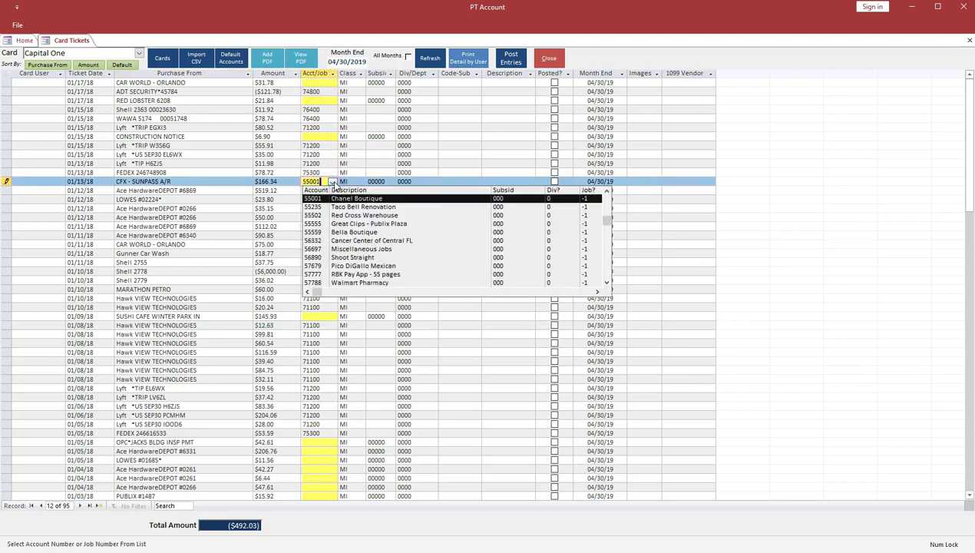
key("Tab")
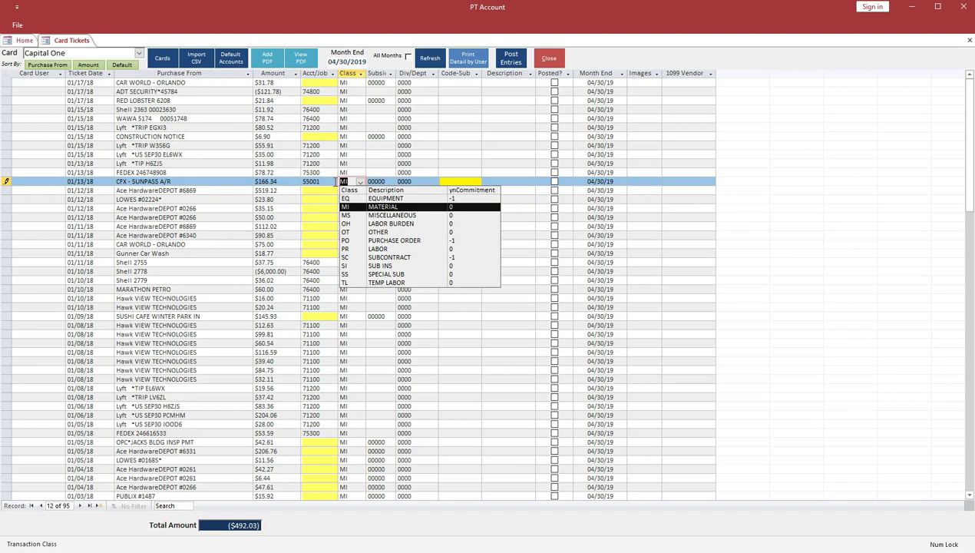
key("Tab")
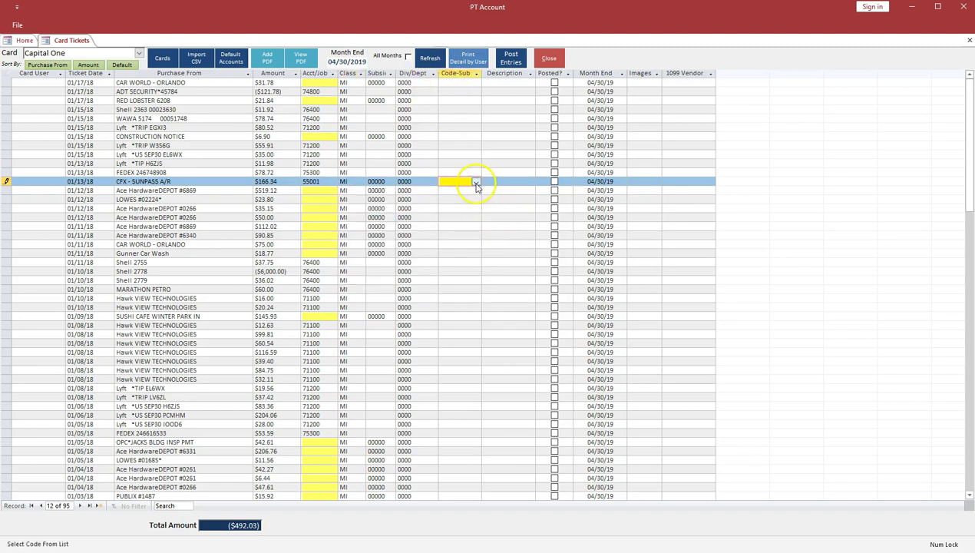
left_click(476, 183)
left_click(462, 233)
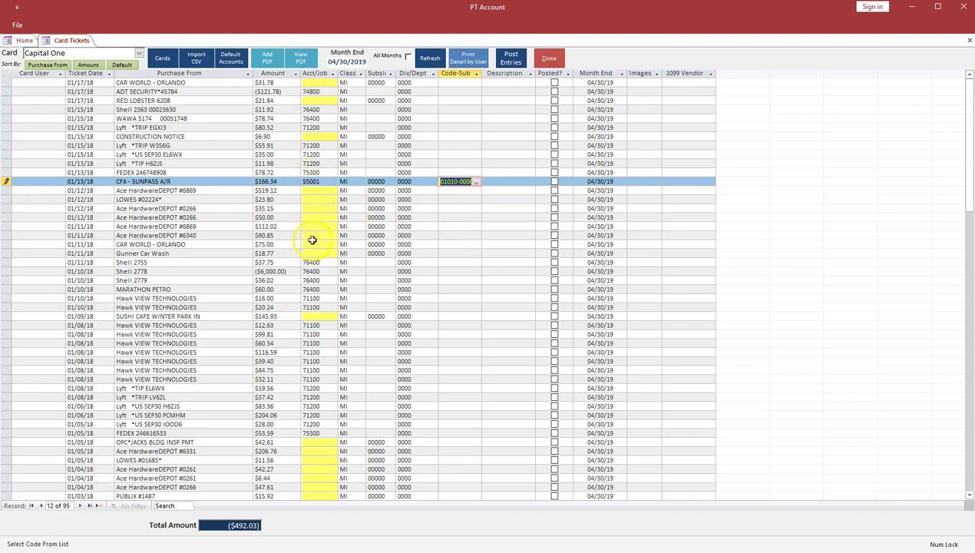
Step: Try posting the tickets, dismiss the missing-account warning, and switch to American Express tickets
left_click(511, 58)
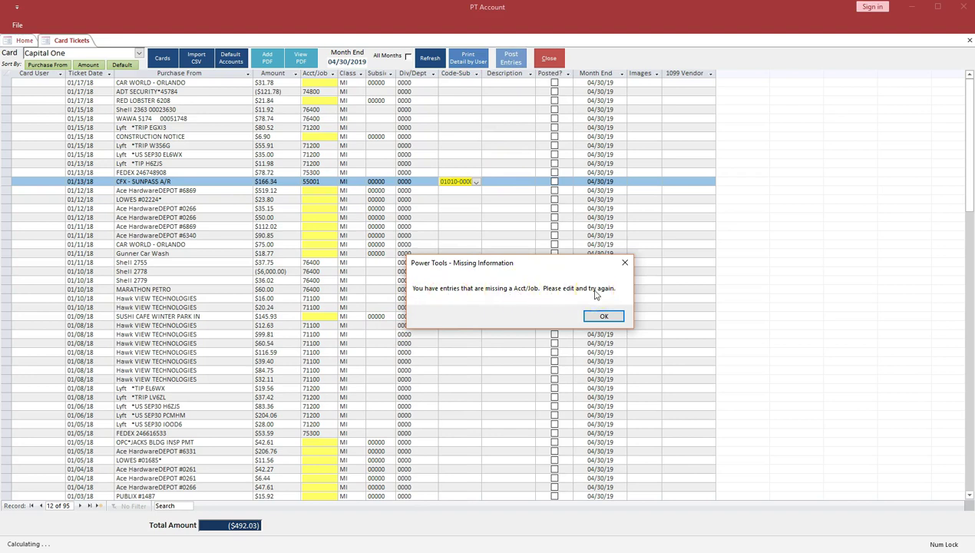
left_click(603, 316)
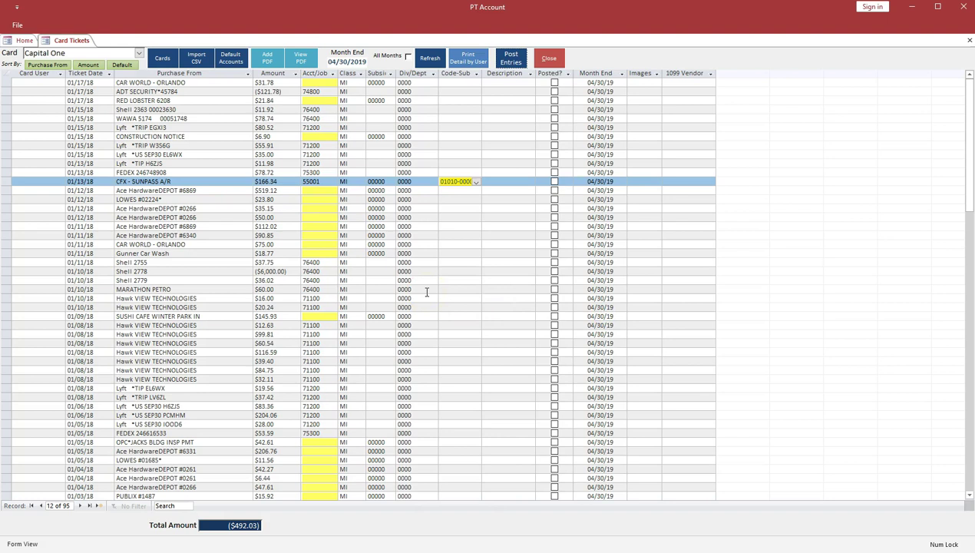
left_click(139, 53)
left_click(87, 66)
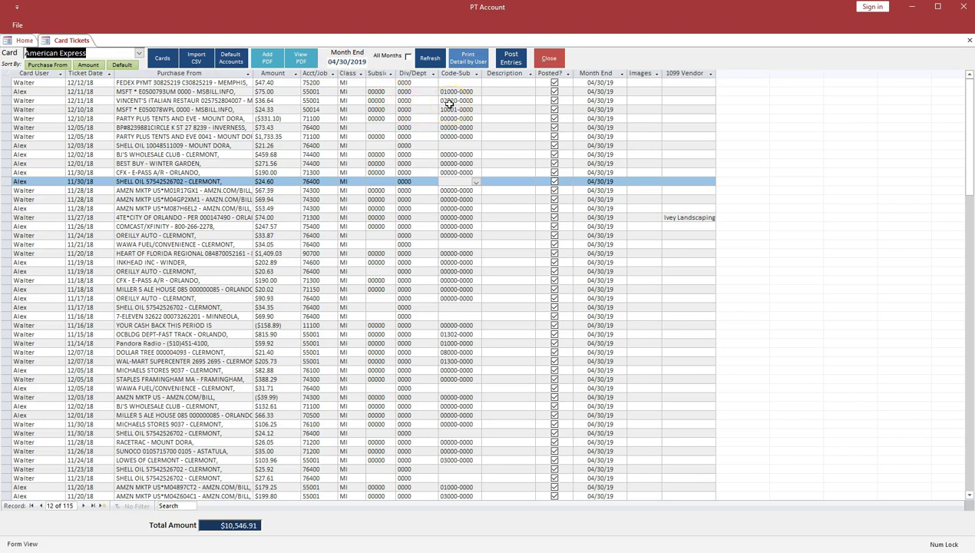
Step: Preview all pages of the Card Detail by User report for all users, then reopen its criteria
left_click(468, 59)
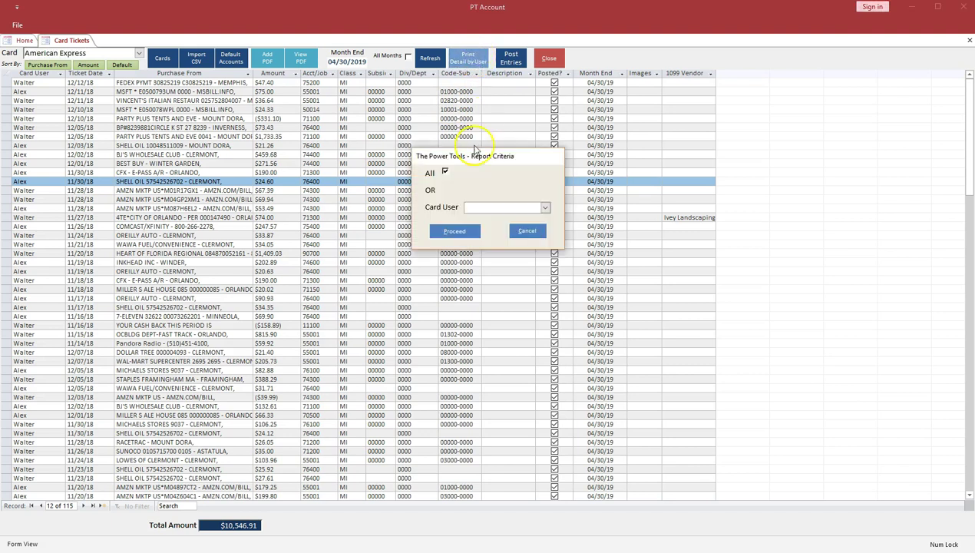
left_click(448, 232)
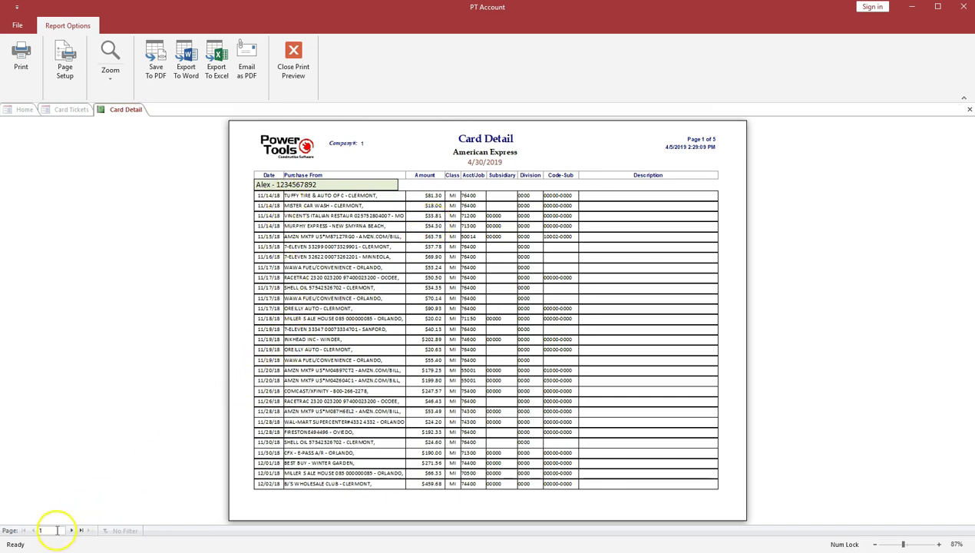
left_click(71, 530)
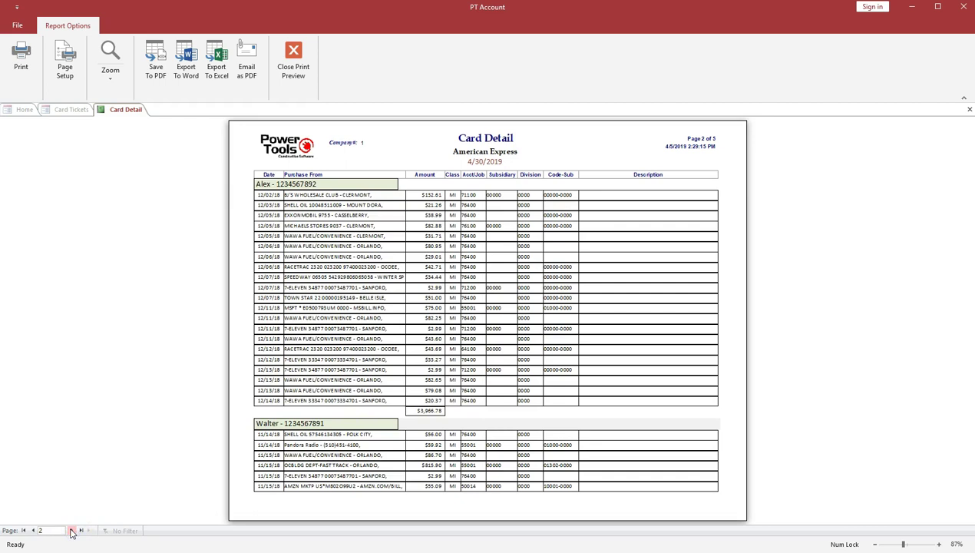
left_click(72, 530)
left_click(72, 530)
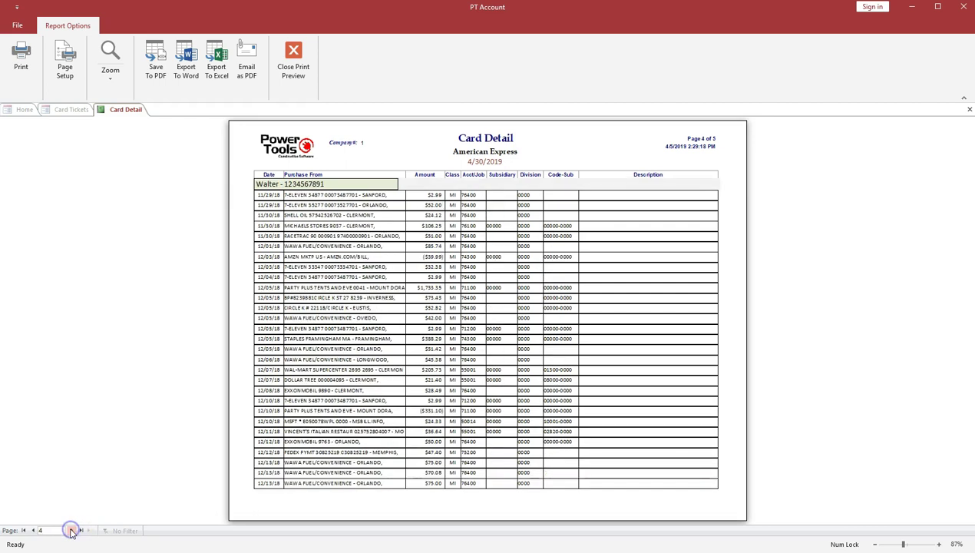
left_click(71, 530)
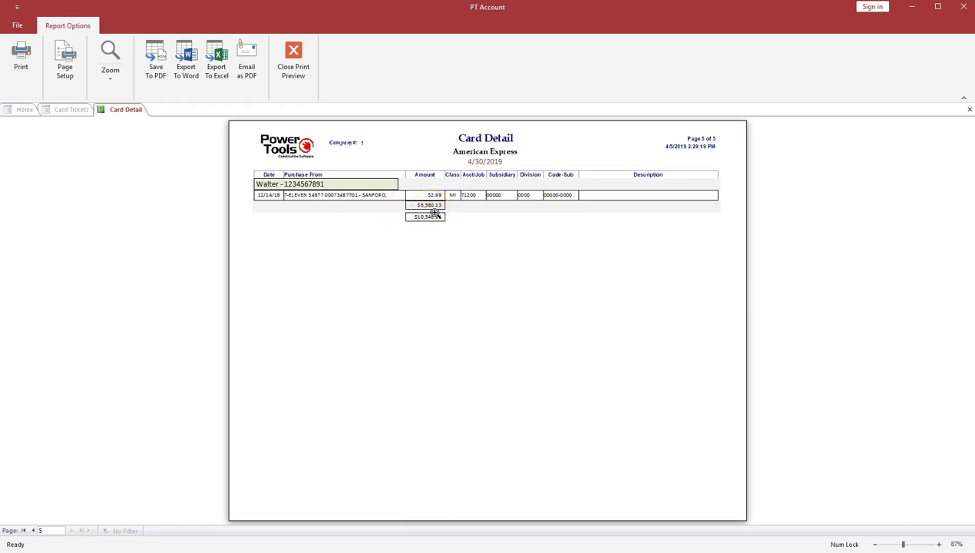
left_click(293, 62)
left_click(459, 61)
Step: Run the Card Detail report for a single selected card user and close the preview
left_click(446, 175)
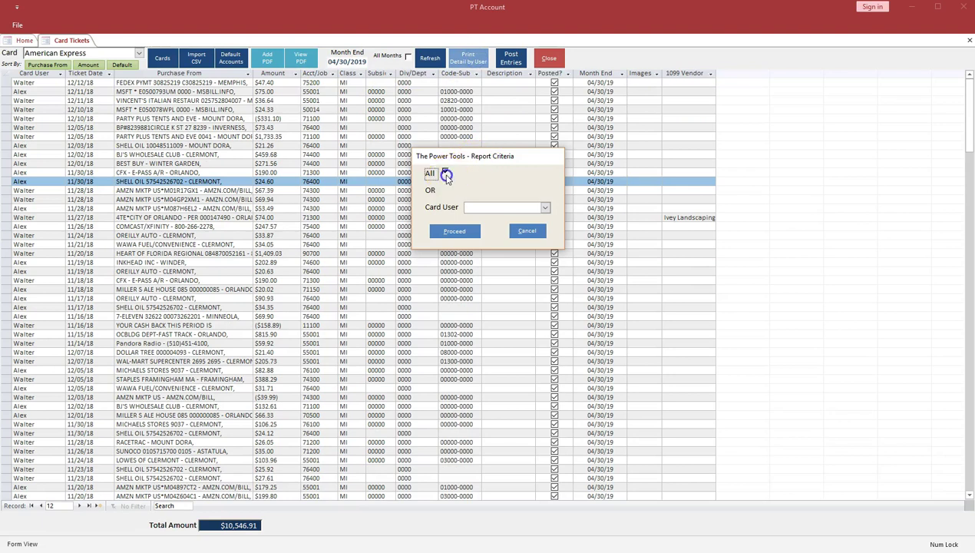
left_click(545, 207)
left_click(486, 227)
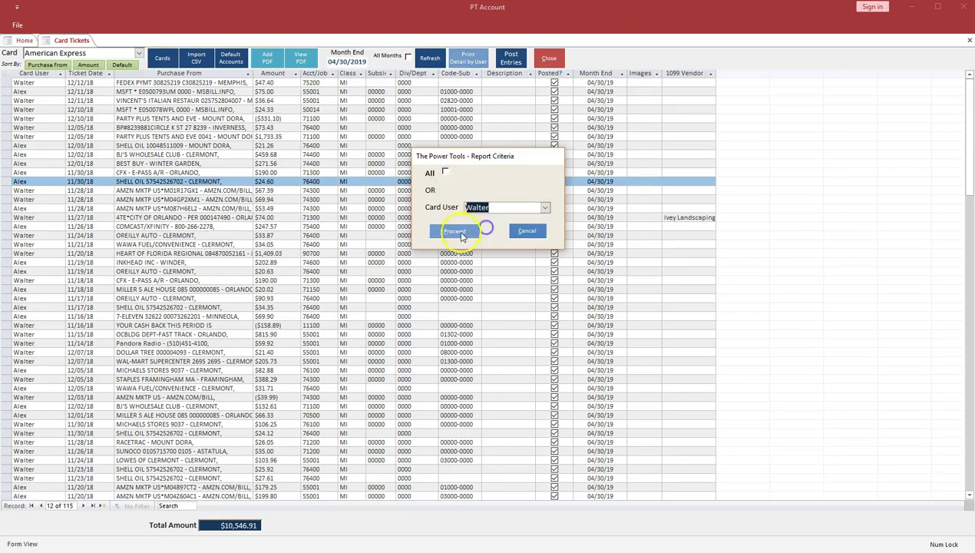
left_click(461, 233)
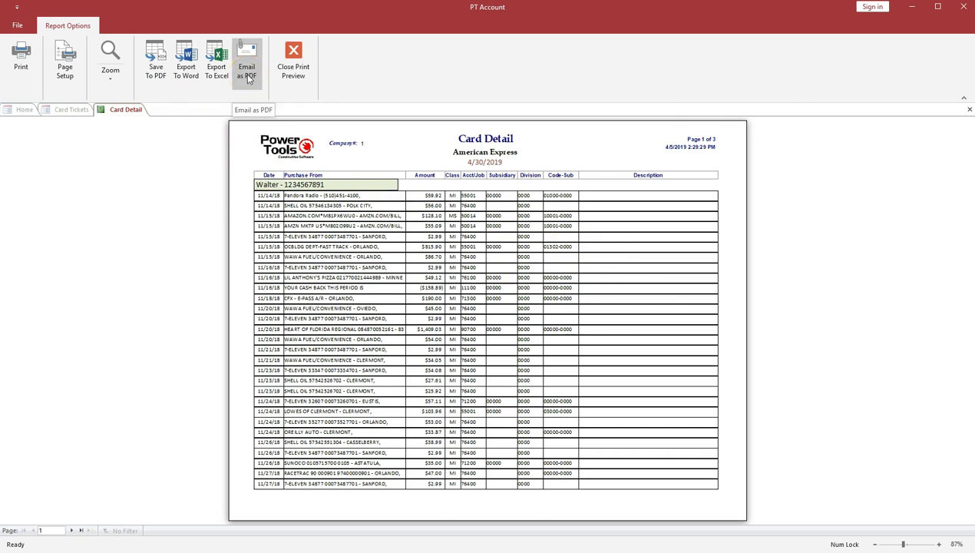
left_click(298, 69)
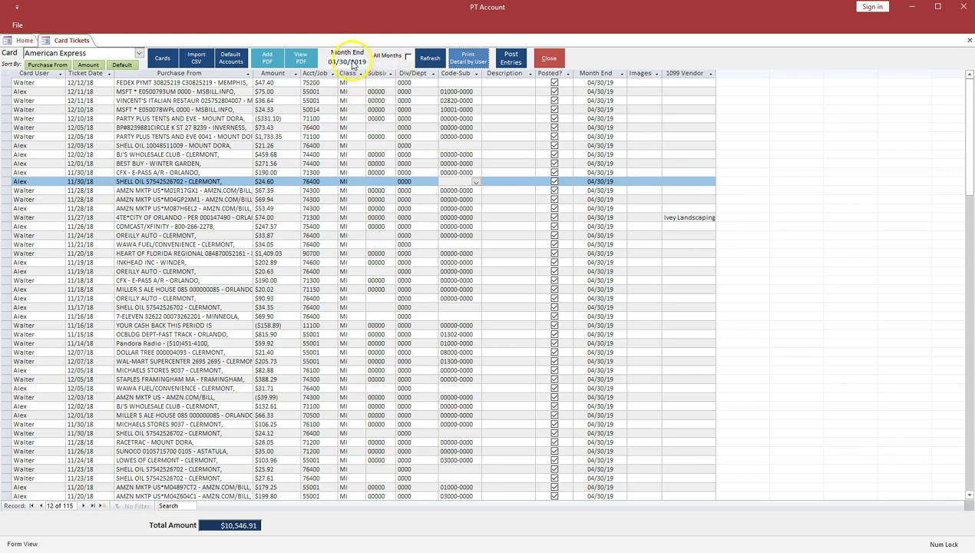
Step: Tick All Months and select the Month End column to list every month's tickets
left_click(410, 57)
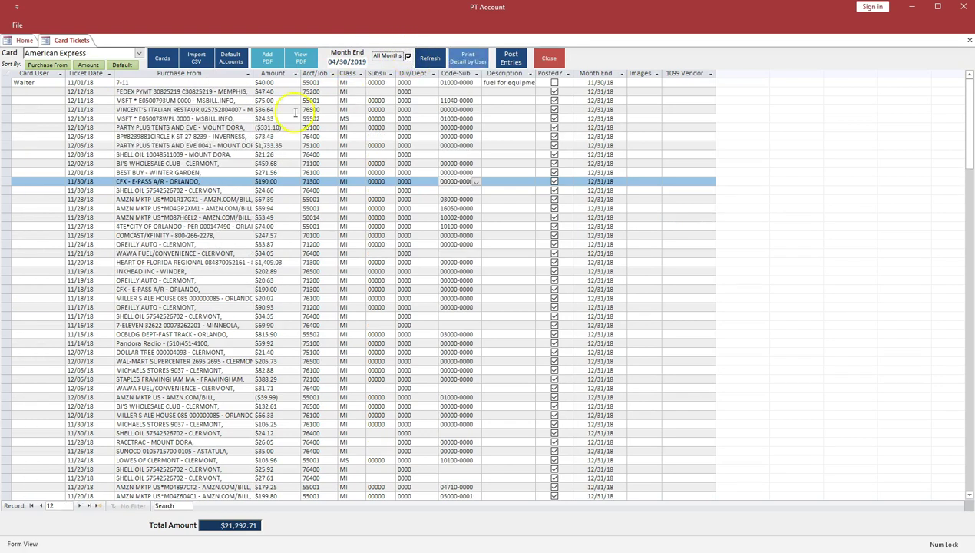
left_click(606, 73)
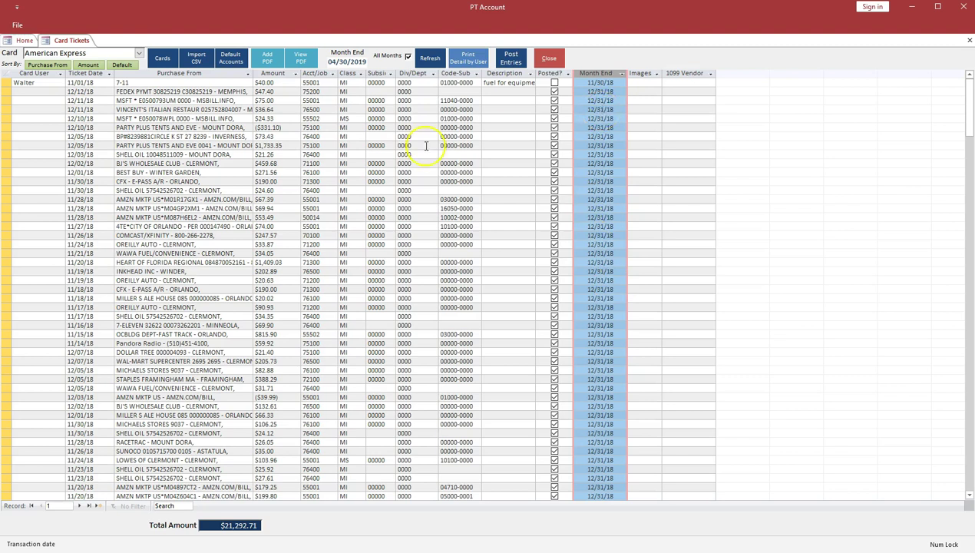
Step: Filter Purchase From to vendors containing 'shell', then remove the filter and untick All Months
right_click(135, 145)
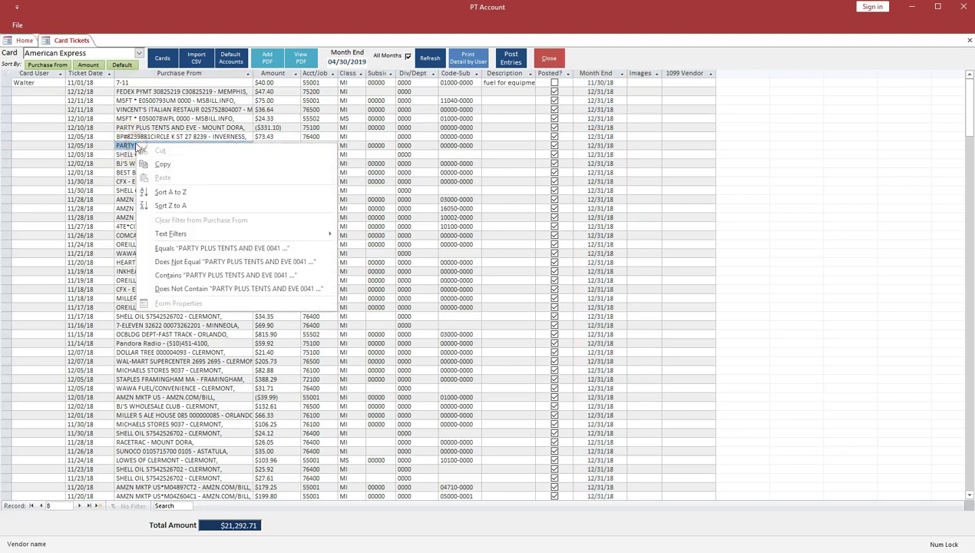
mouse_move(174, 233)
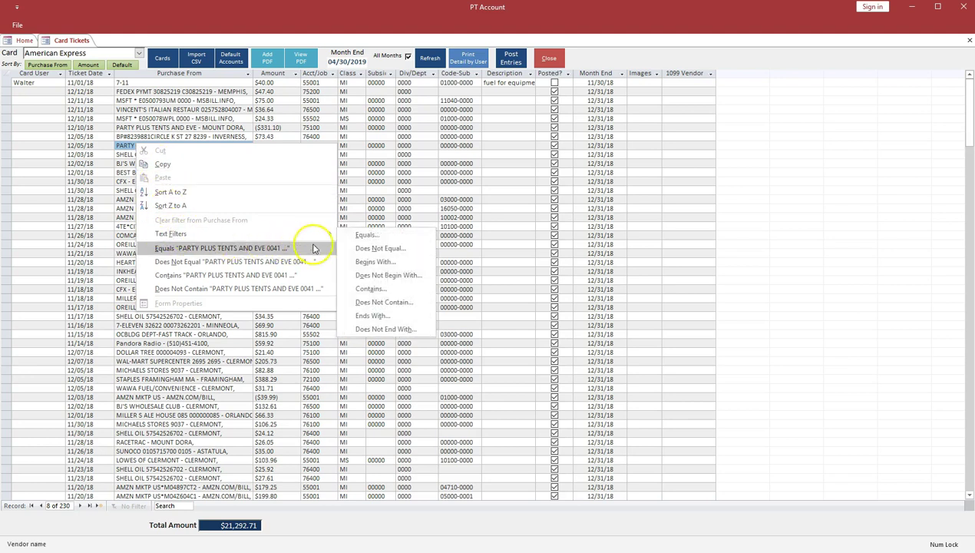
left_click(388, 288)
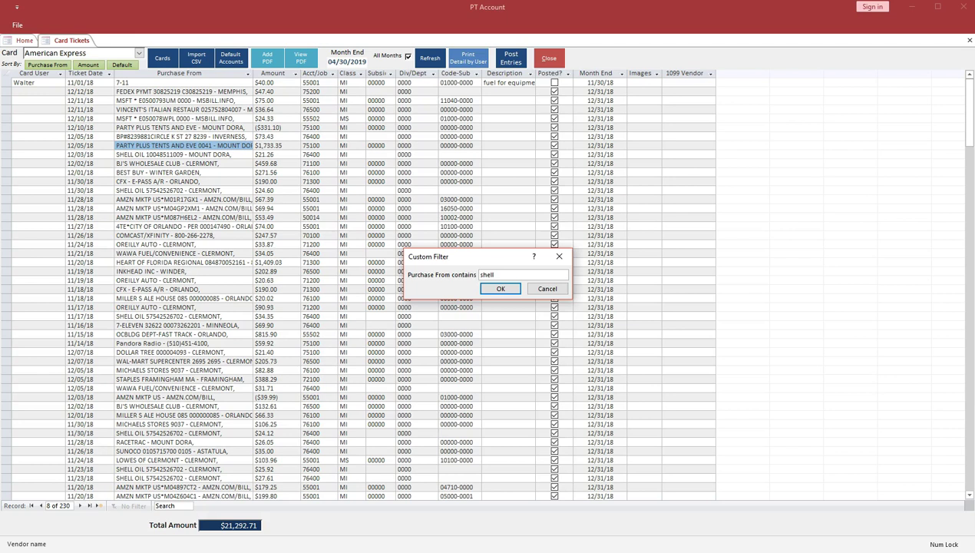
key("Return")
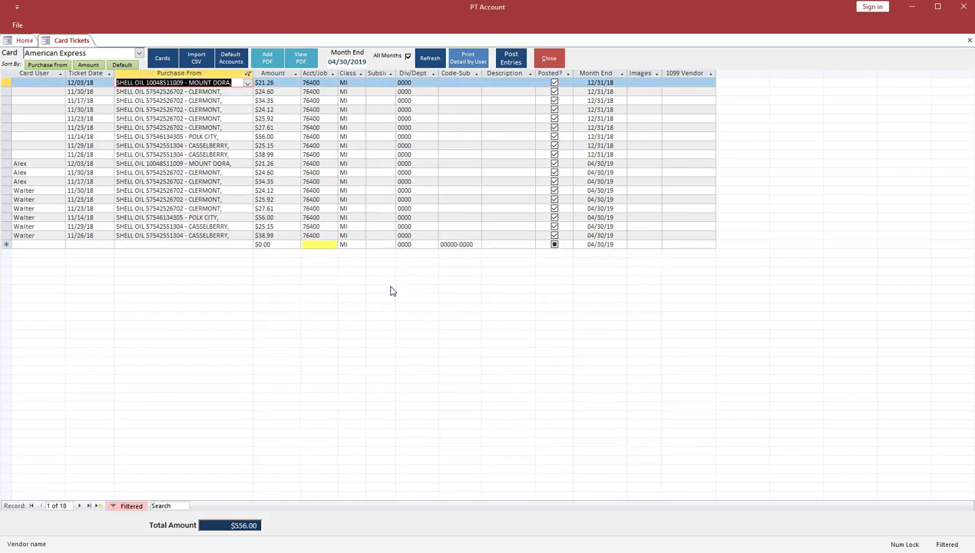
left_click(214, 251)
left_click(129, 505)
left_click(408, 56)
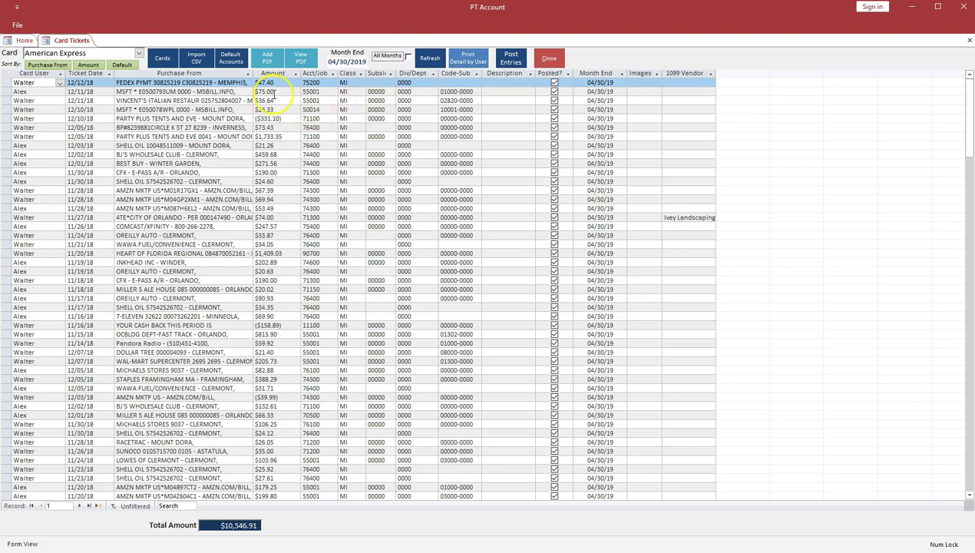
Step: Attach receipt 9974.pdf to the 12/11/18 Vincent's Italian Restaurant ticket and close the attachment form
left_click(270, 60)
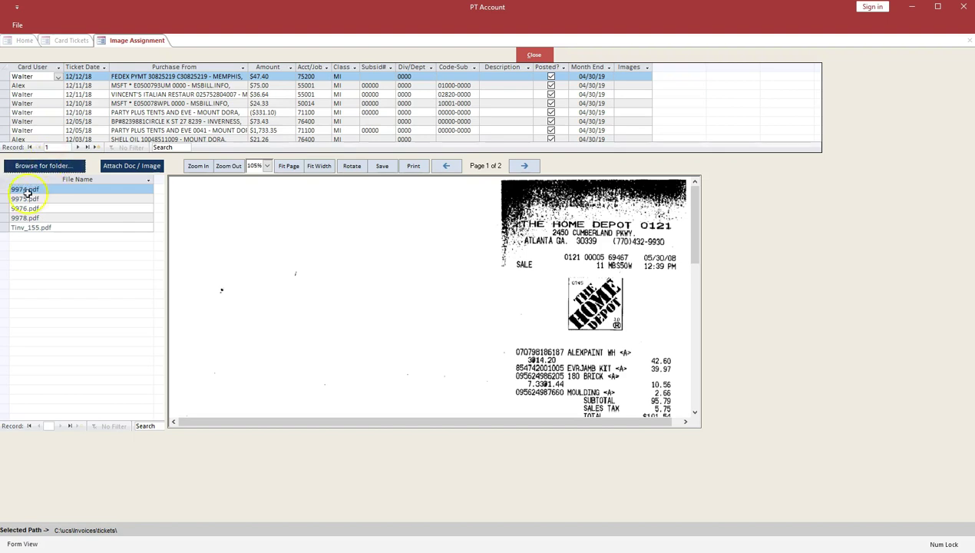
left_click(42, 189)
left_click(43, 188)
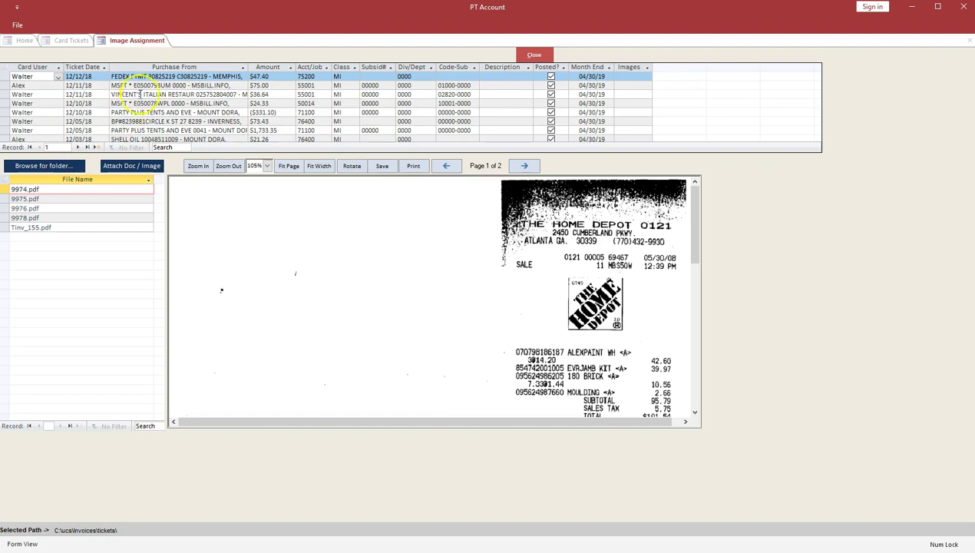
left_click(134, 94)
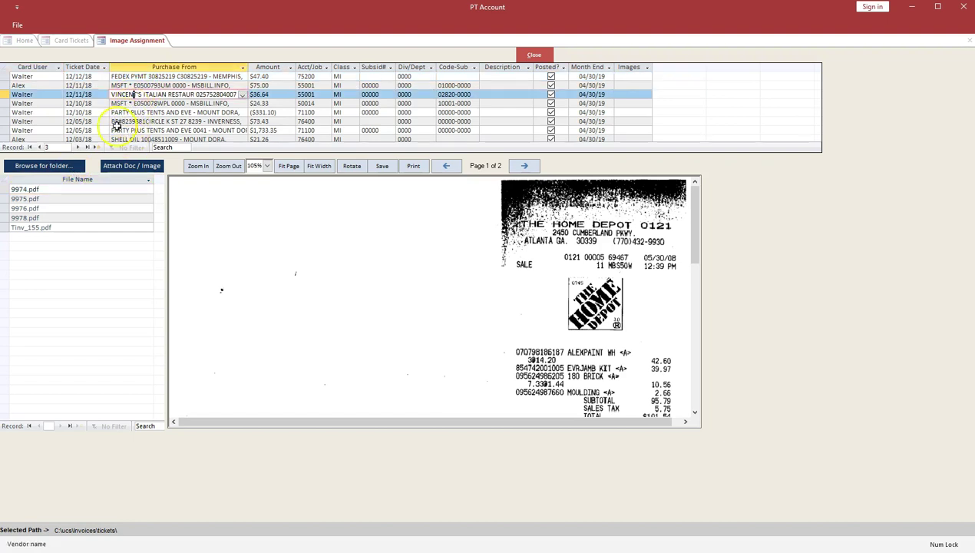
left_click(32, 189)
left_click(129, 165)
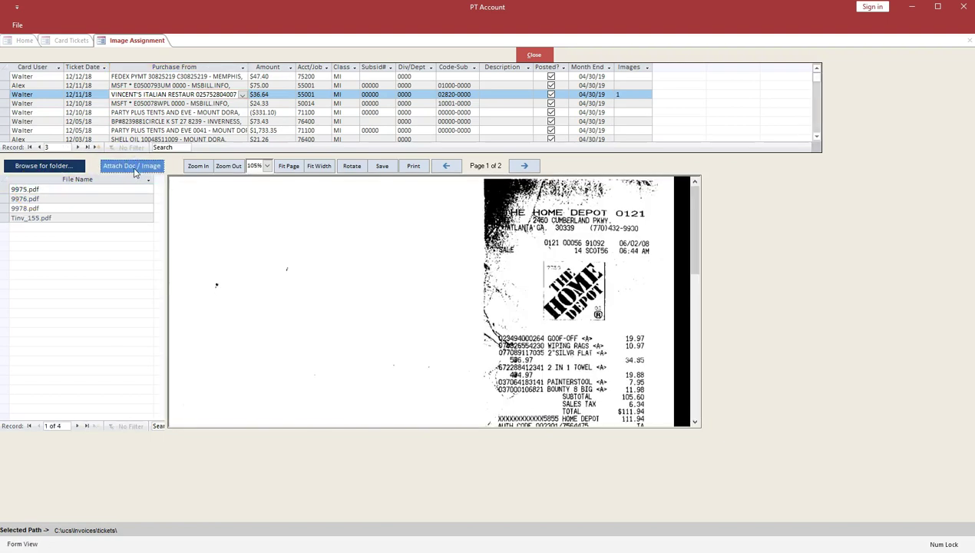
left_click(540, 55)
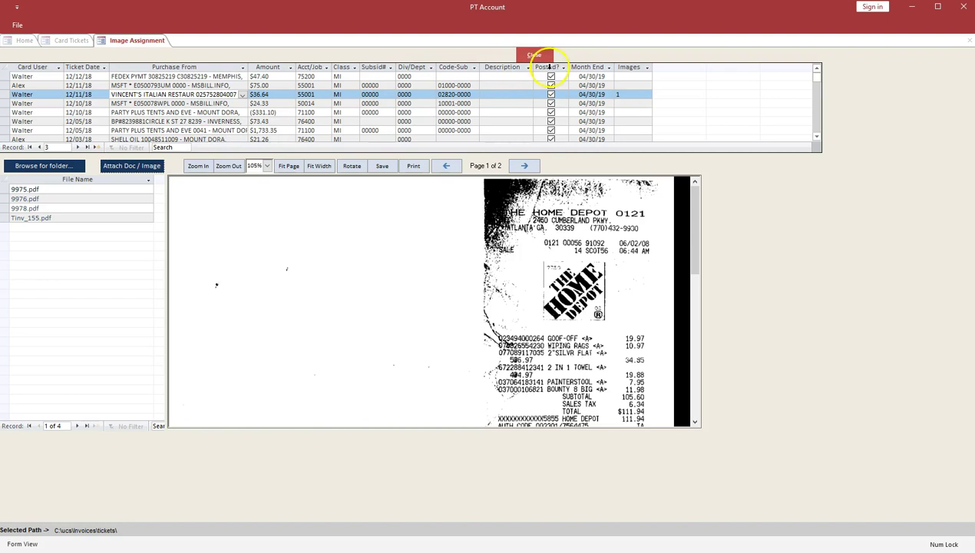
left_click(542, 58)
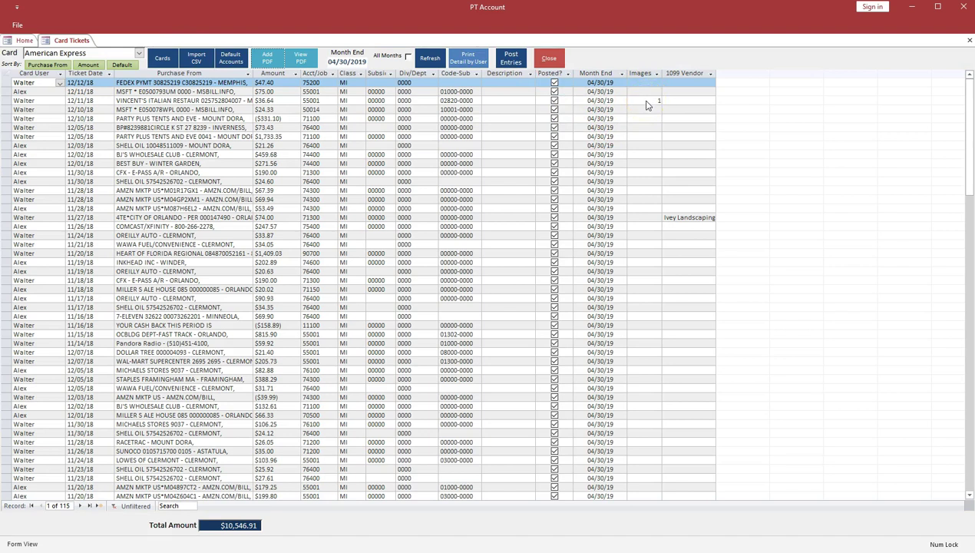
Step: Assign Ivey Landscaping as 1099 vendor on the 11/27/18 City of Orlando ticket, then close Card Tickets
left_click_drag(716, 72, 823, 70)
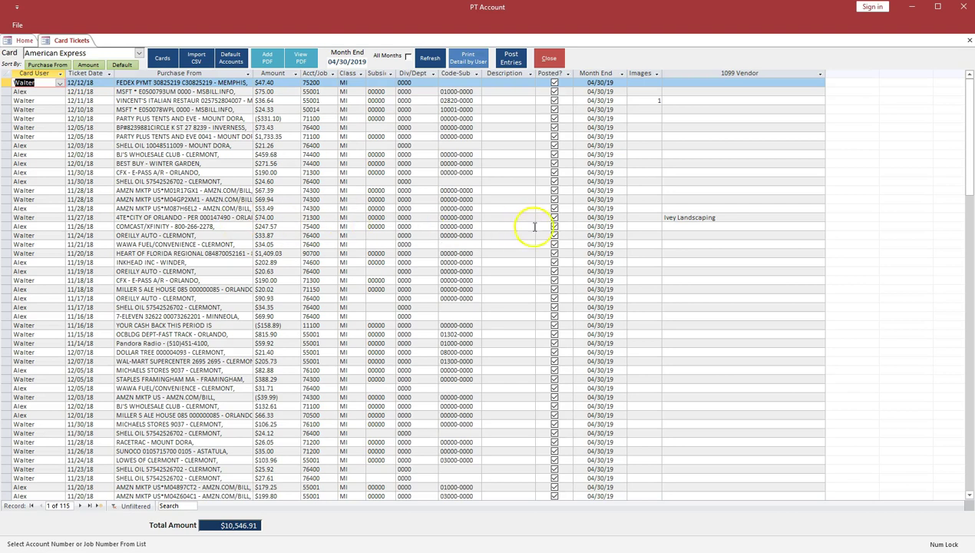
left_click(820, 218)
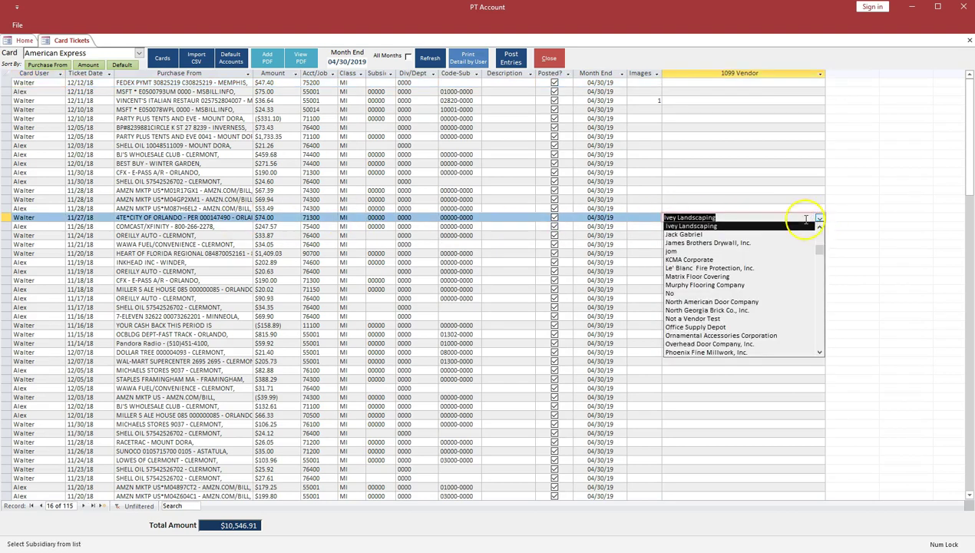
left_click(698, 226)
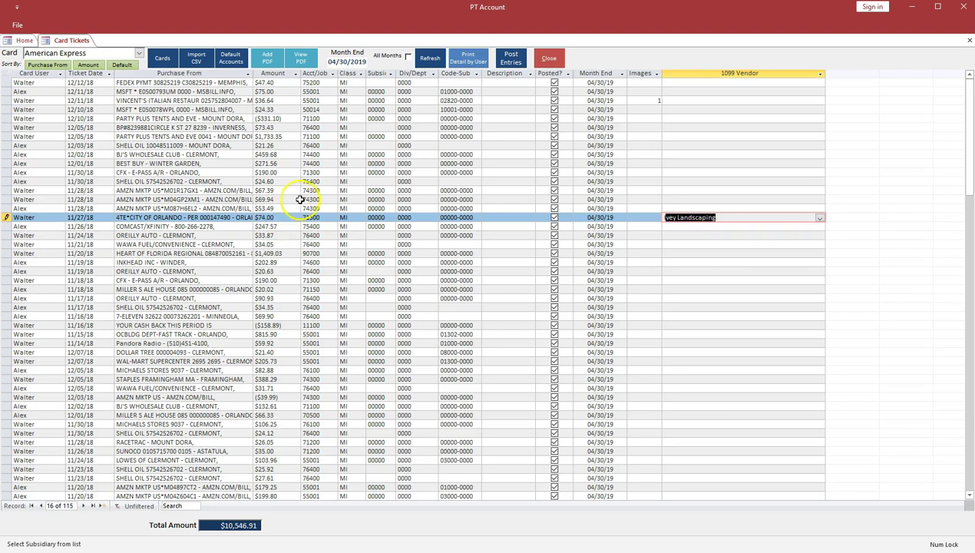
left_click(353, 68)
left_click(549, 60)
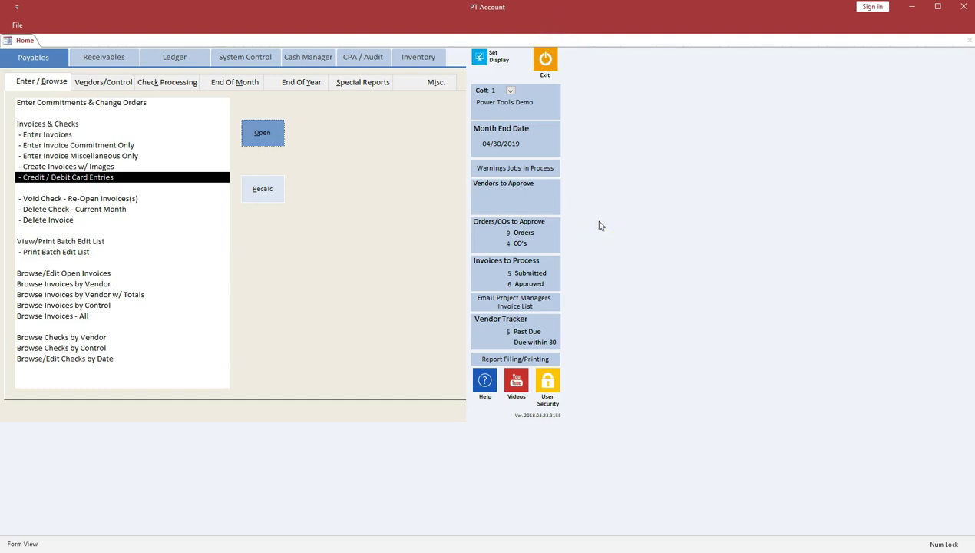
Step: Open 02 Browse GL Transactions from the Ledger menu to view the 4/30/2019 American Express entries
left_click(178, 59)
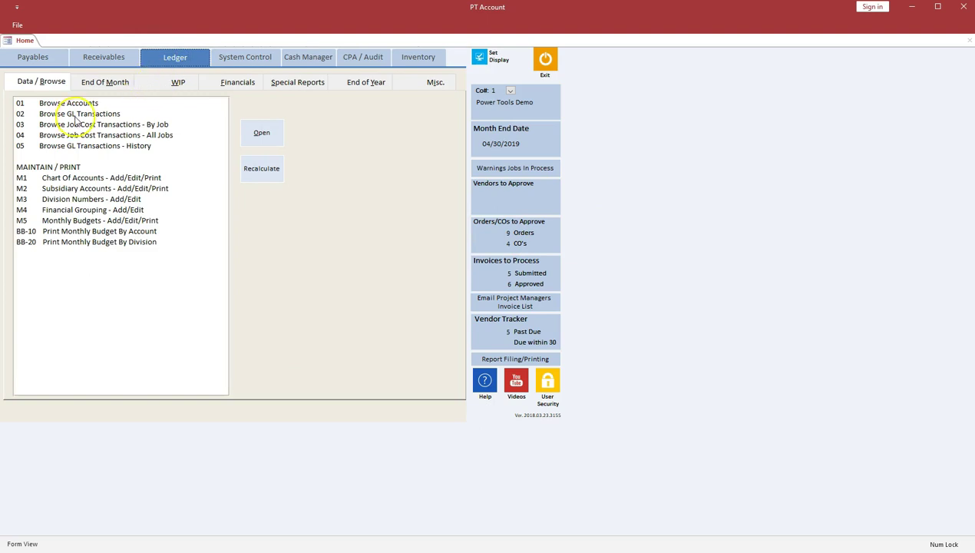
double_click(79, 113)
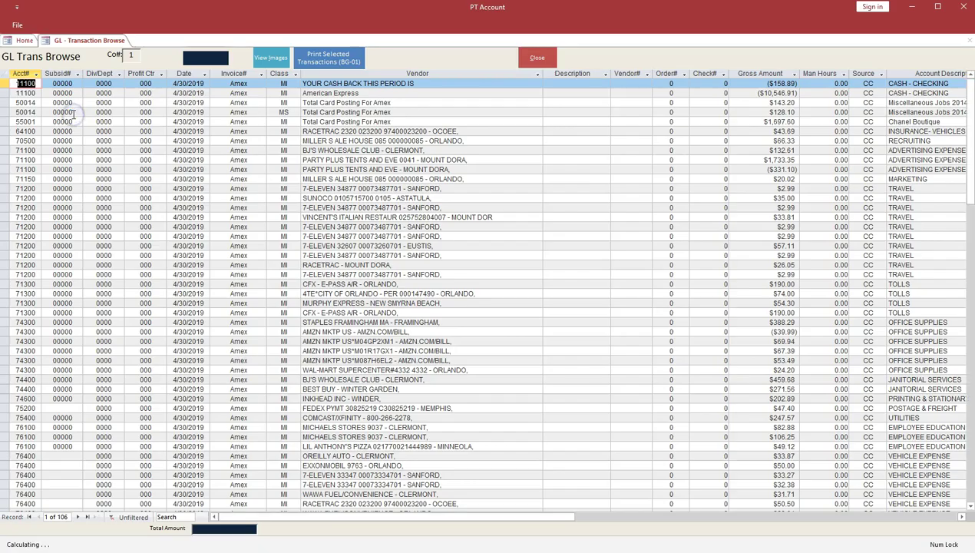